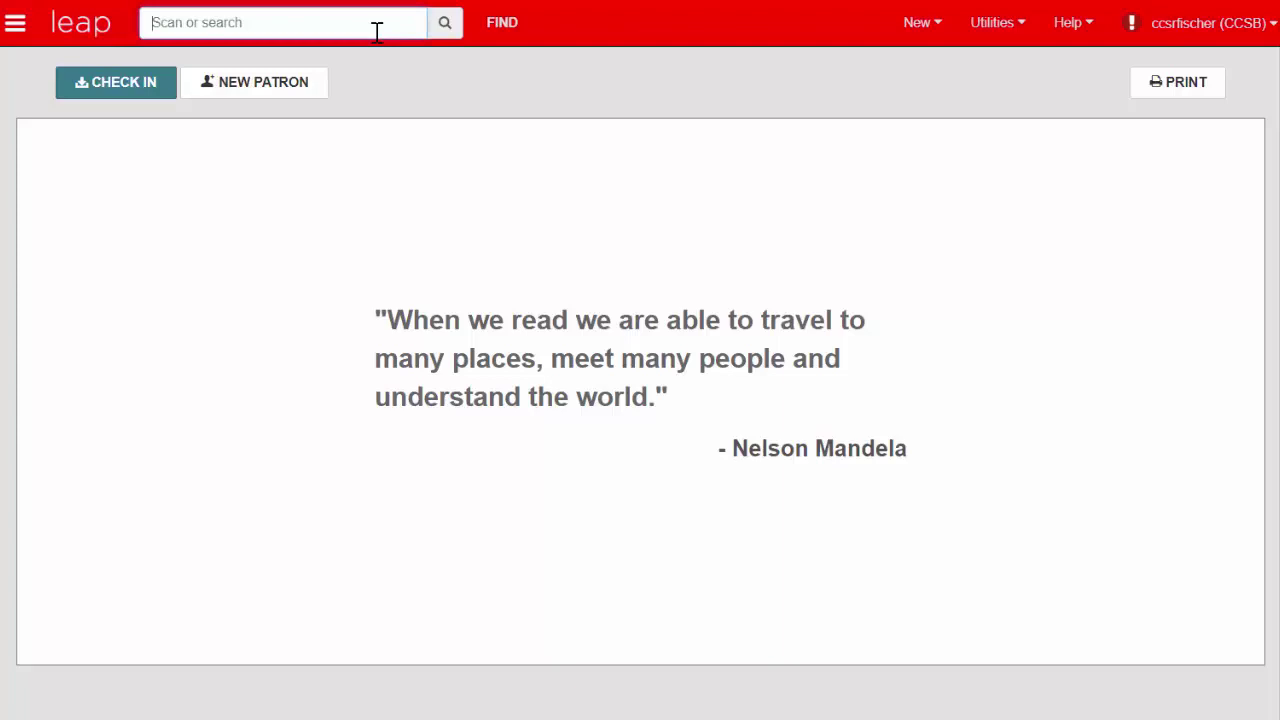
Step: Find the item with barcode testrecord, set its circulation status to Withdrawn and save the record
text(testrecord)
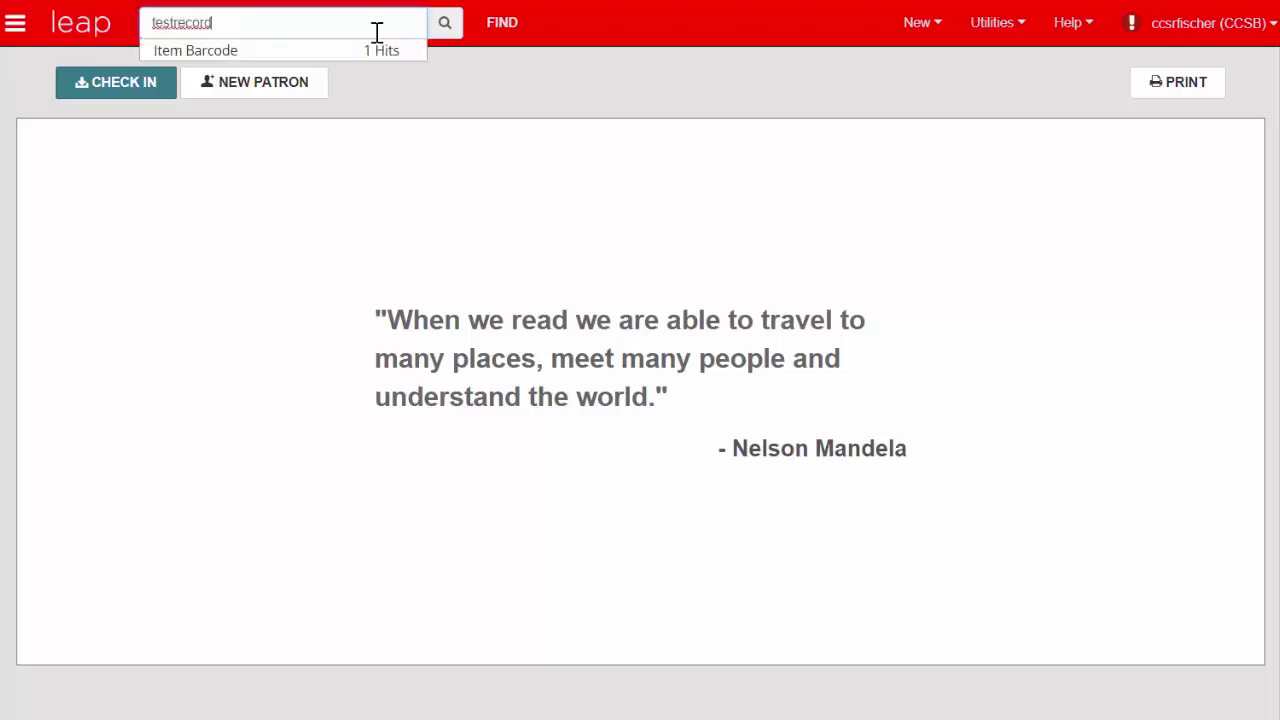
click(380, 54)
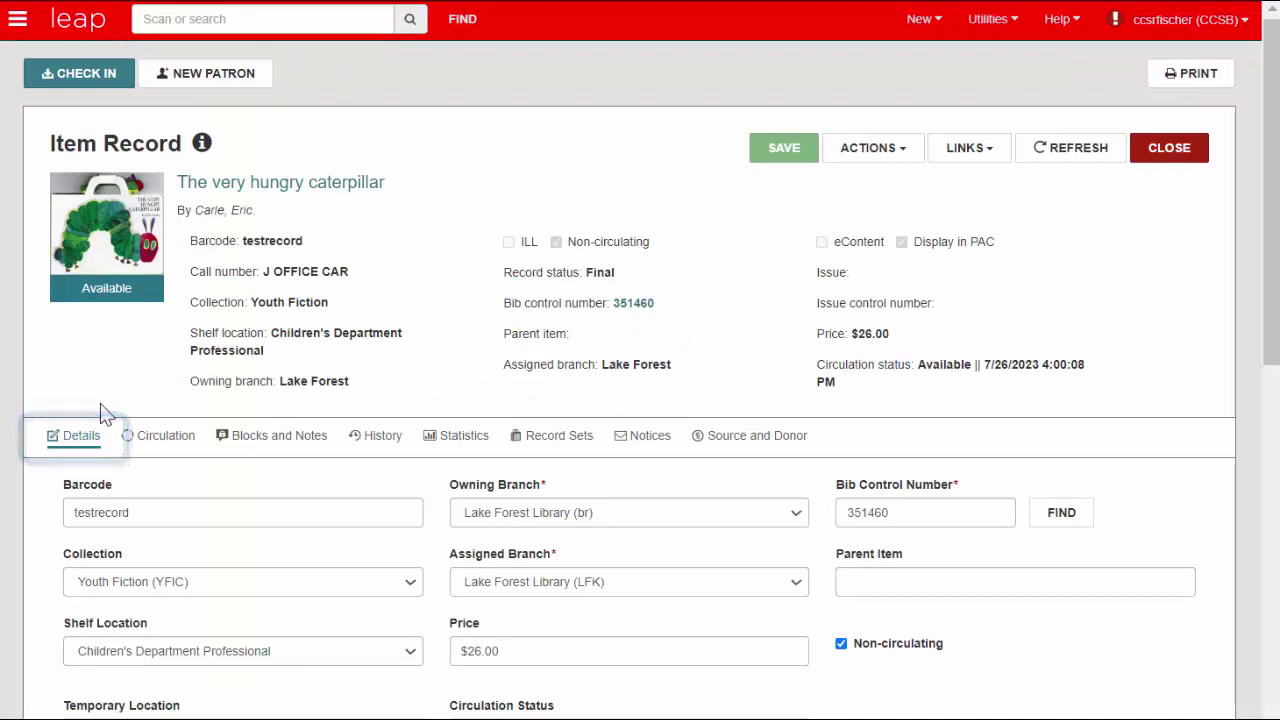
scroll(770, 613, down, 2)
click(770, 602)
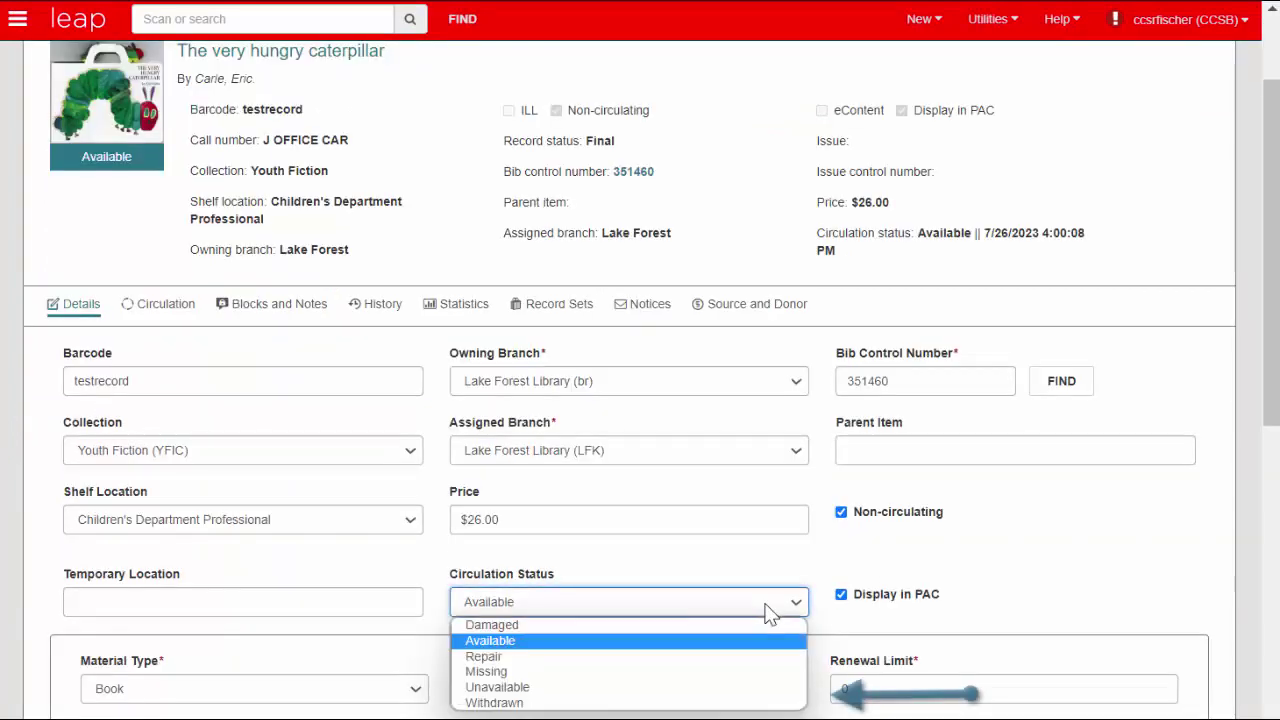
click(625, 702)
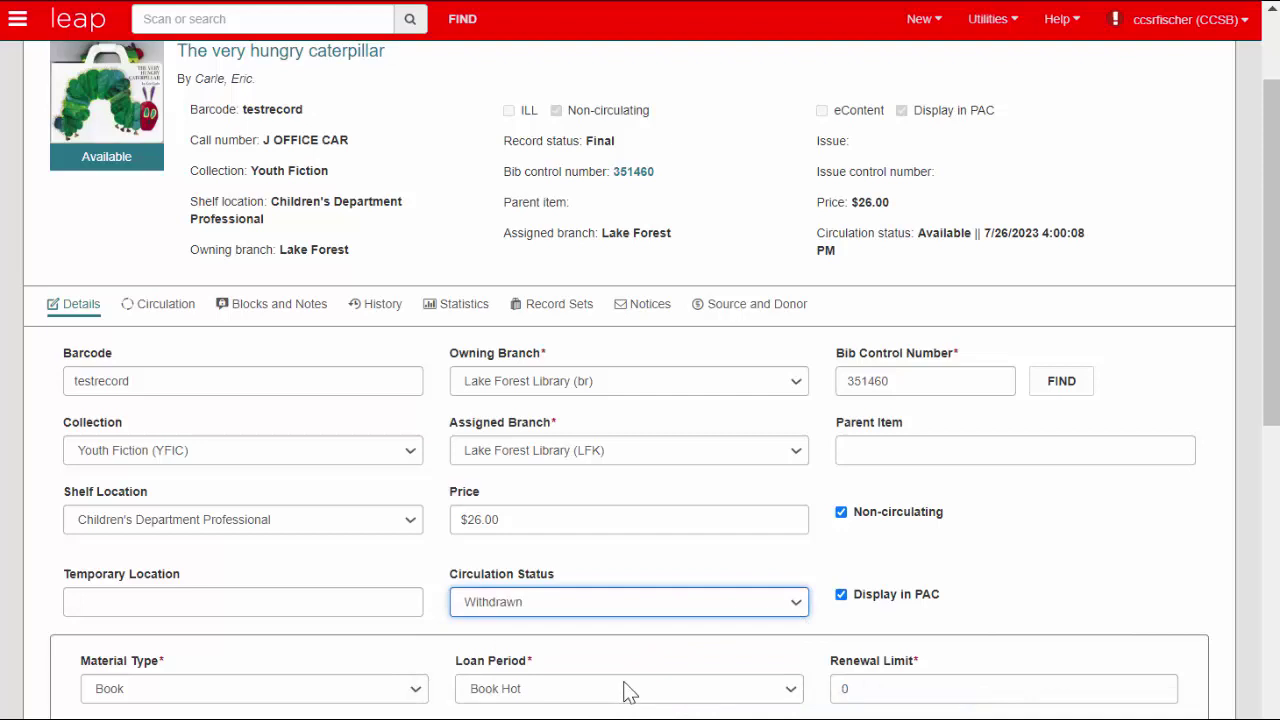
scroll(771, 171, up, 2)
click(774, 170)
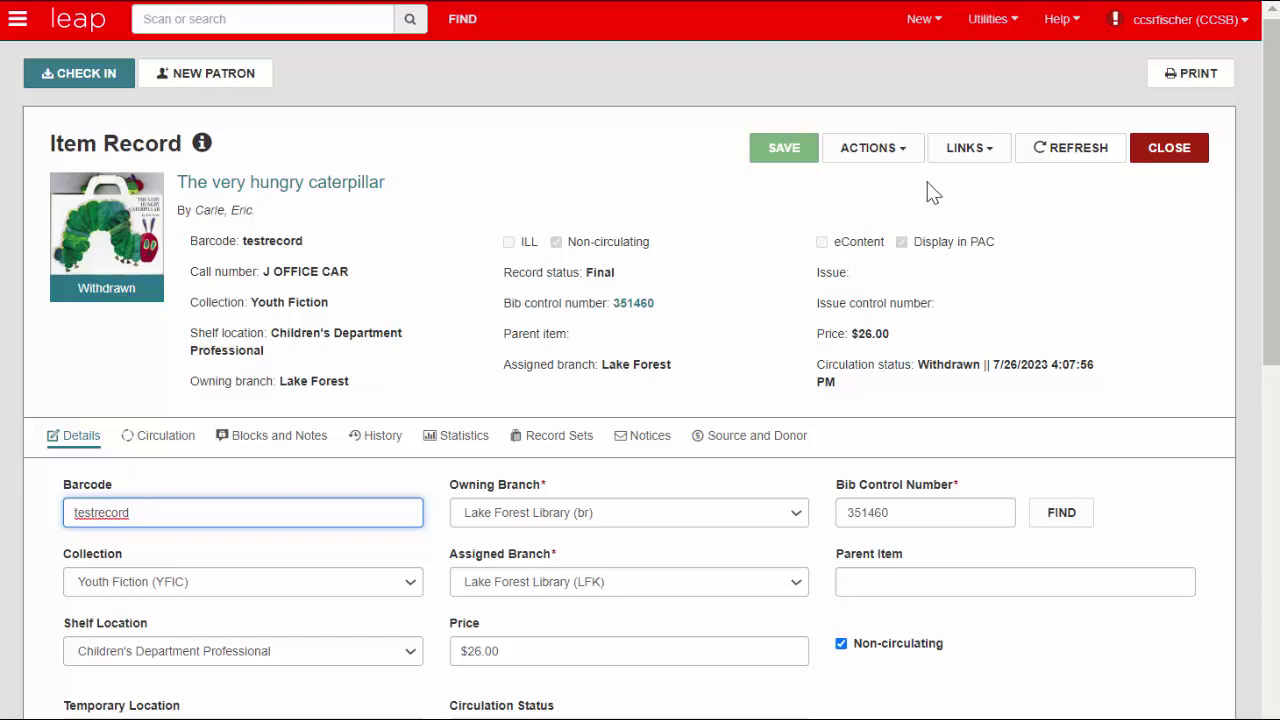
Step: Delete the withdrawn item record for The very hungry caterpillar and confirm the deletion
click(878, 150)
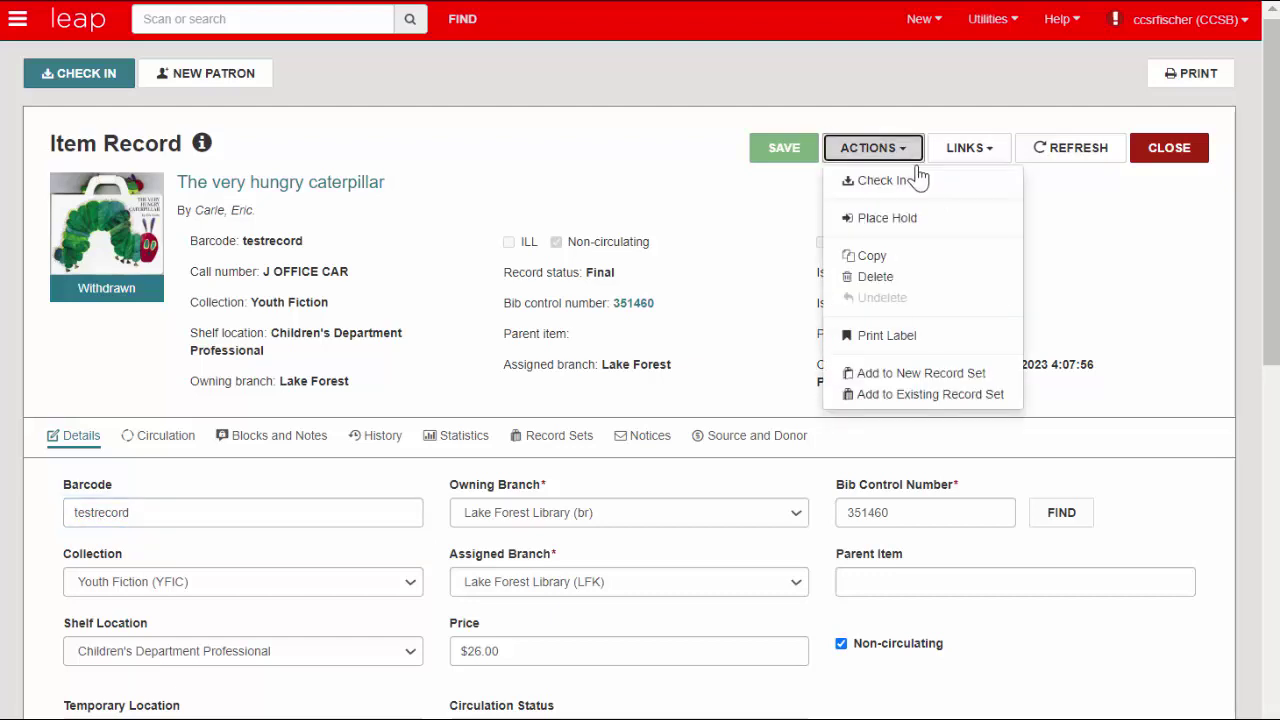
click(940, 279)
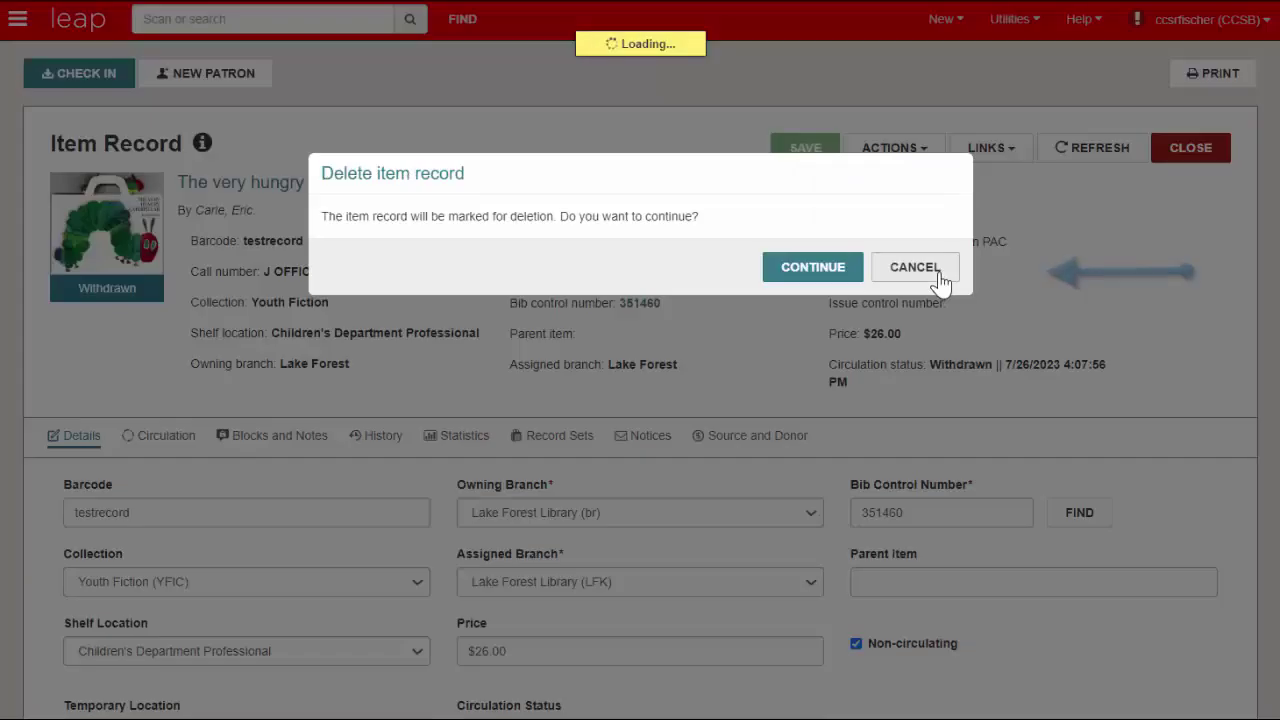
click(828, 270)
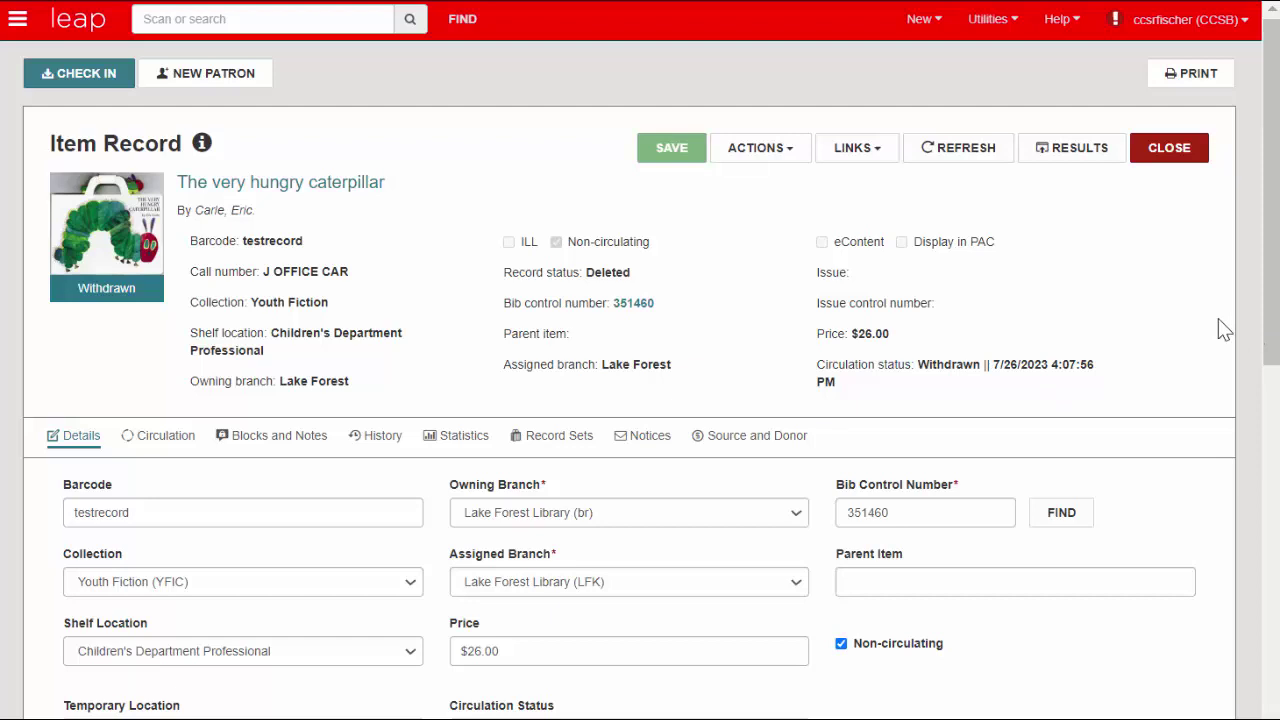
Step: Undelete the item record for The very hungry caterpillar and set its circulation status to Available
click(778, 160)
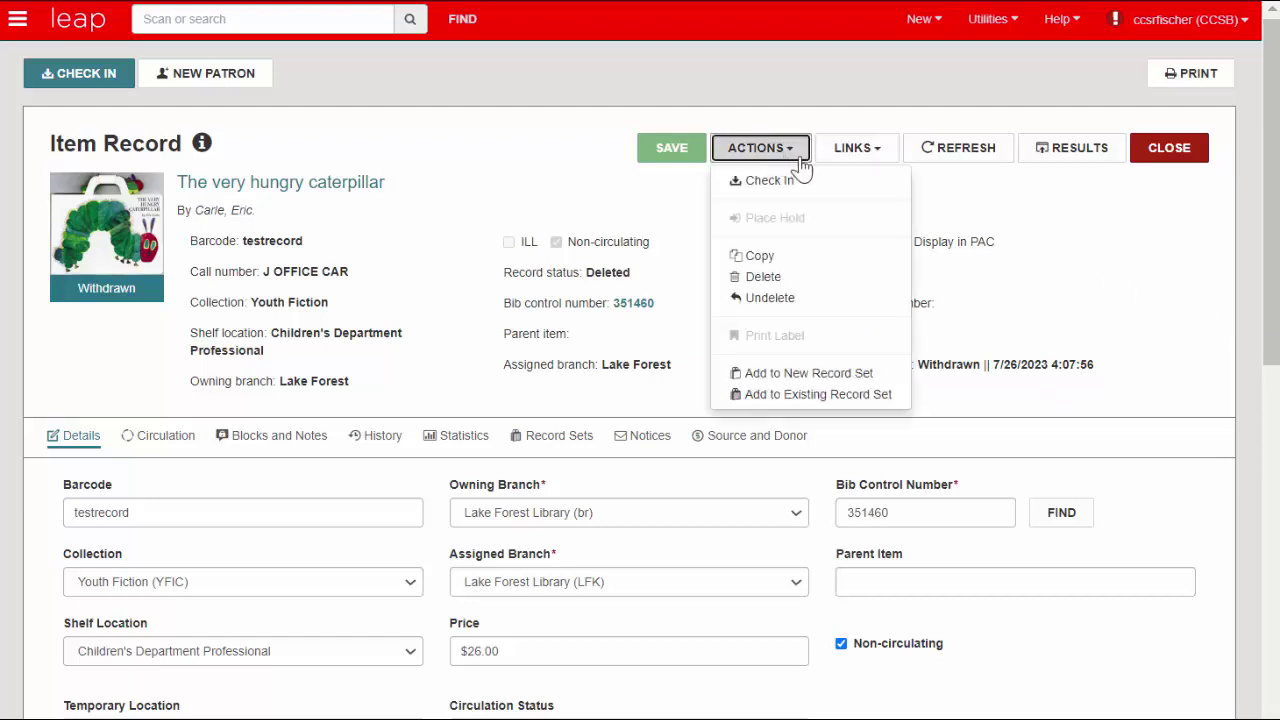
click(848, 306)
scroll(80, 198, down, 3)
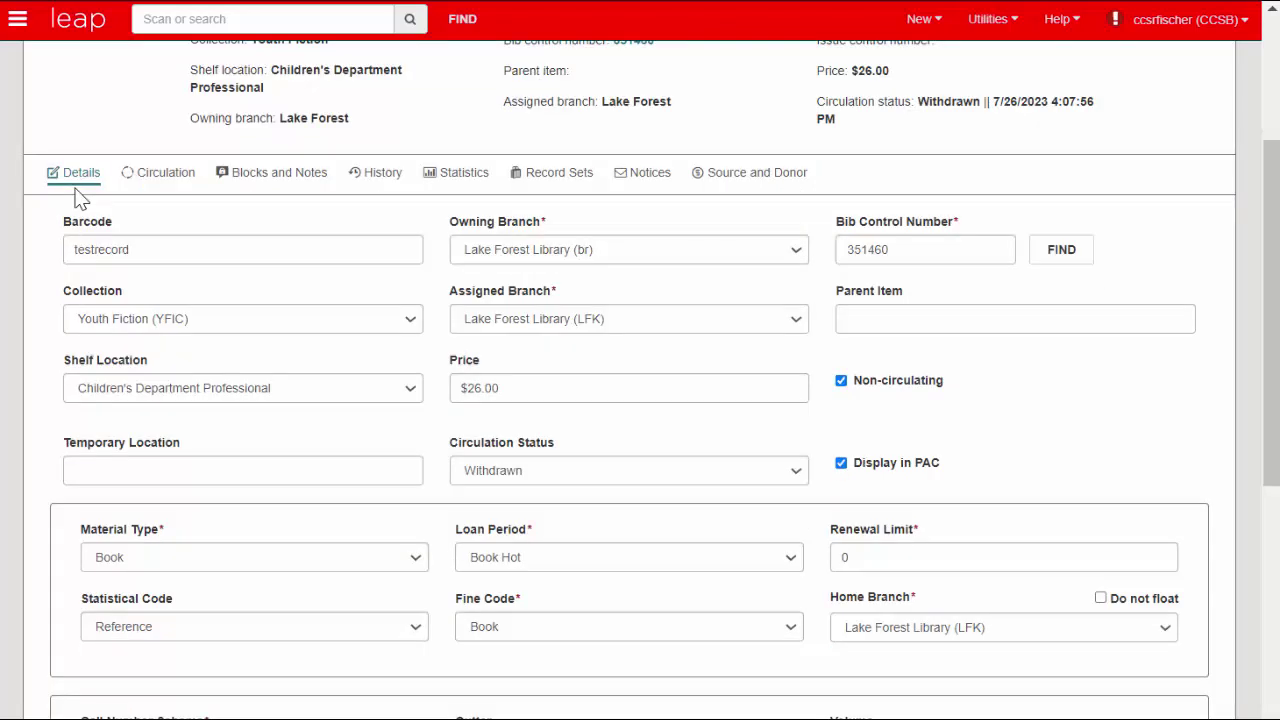
click(786, 474)
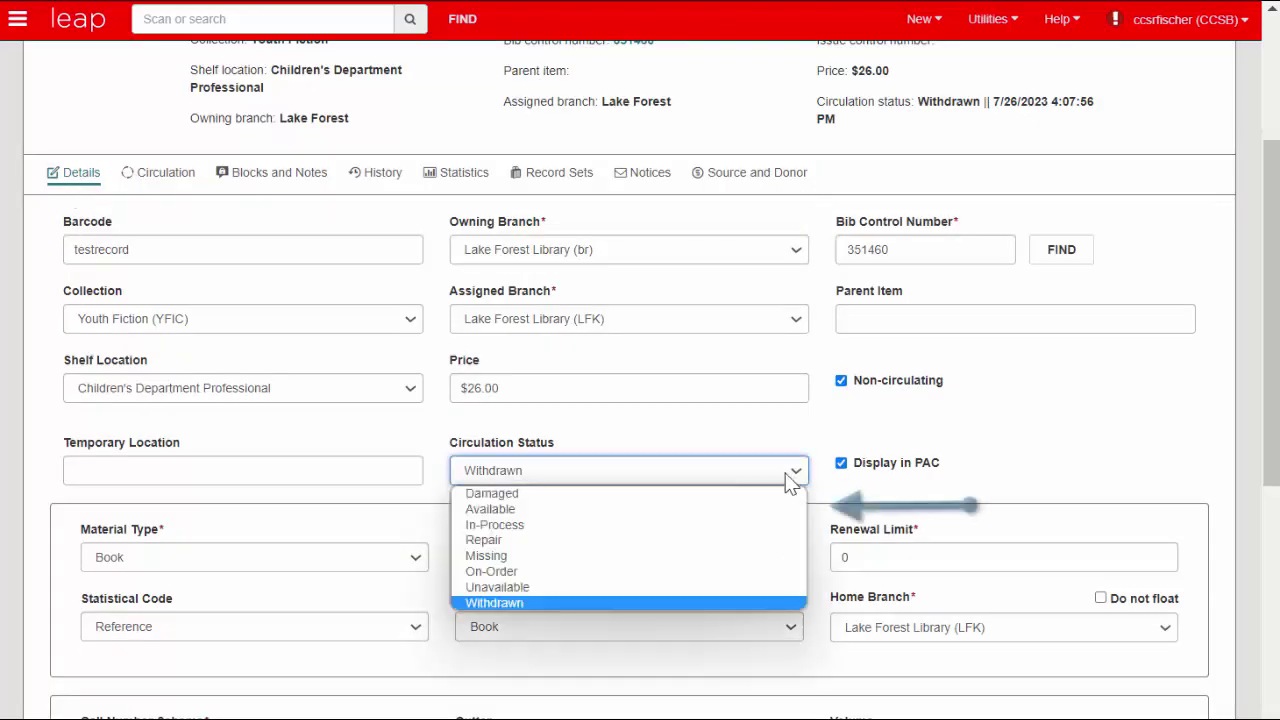
click(620, 510)
scroll(620, 525, up, 3)
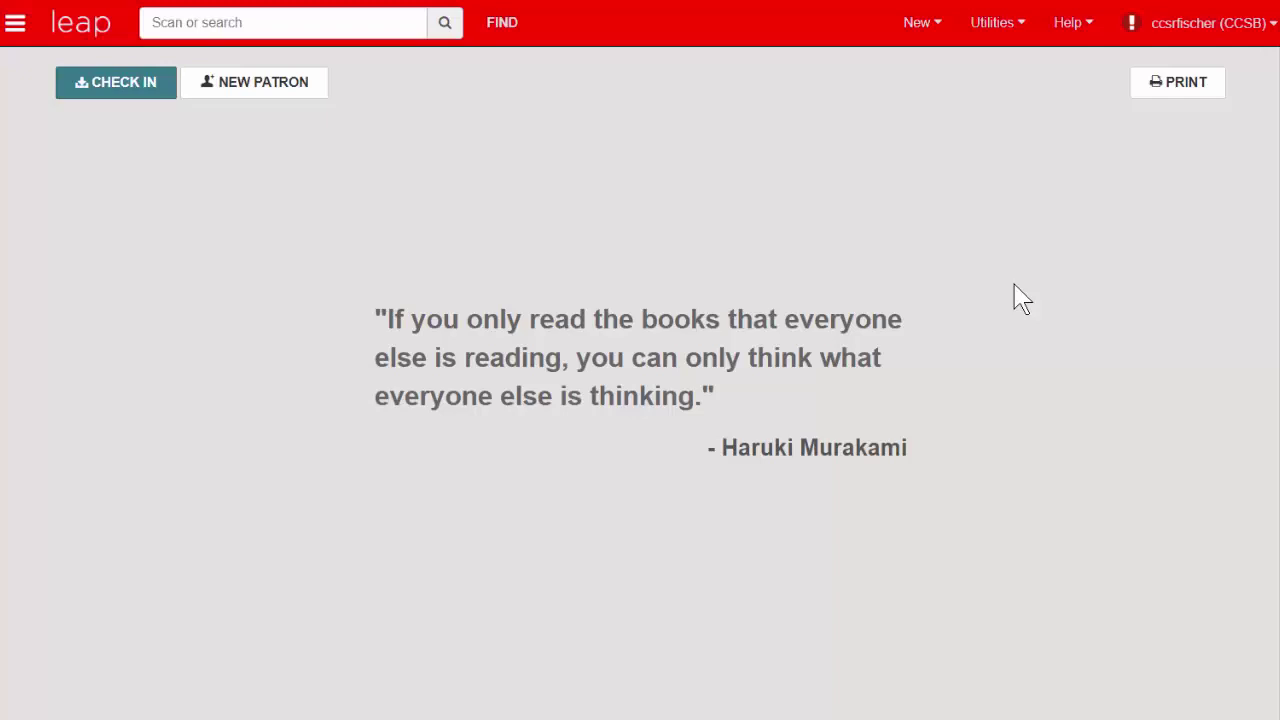
Step: Create a new record set with the record type Item and show the actions available for its records
click(931, 27)
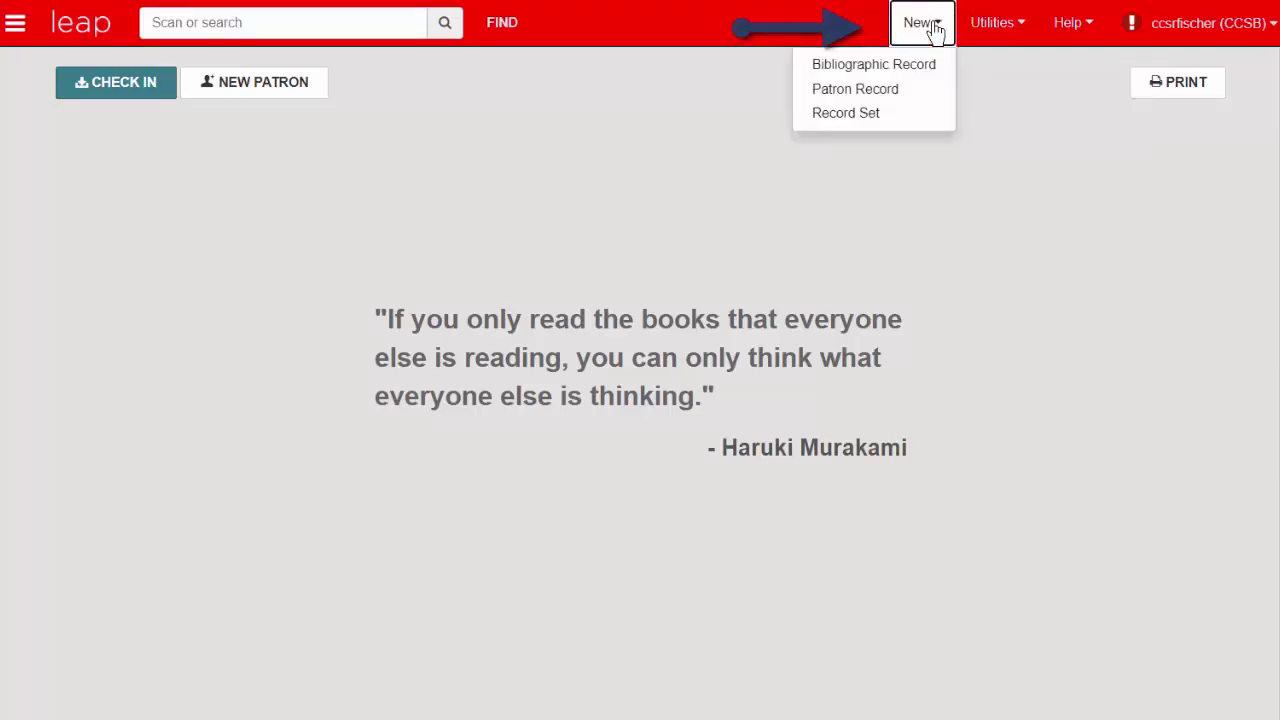
click(917, 120)
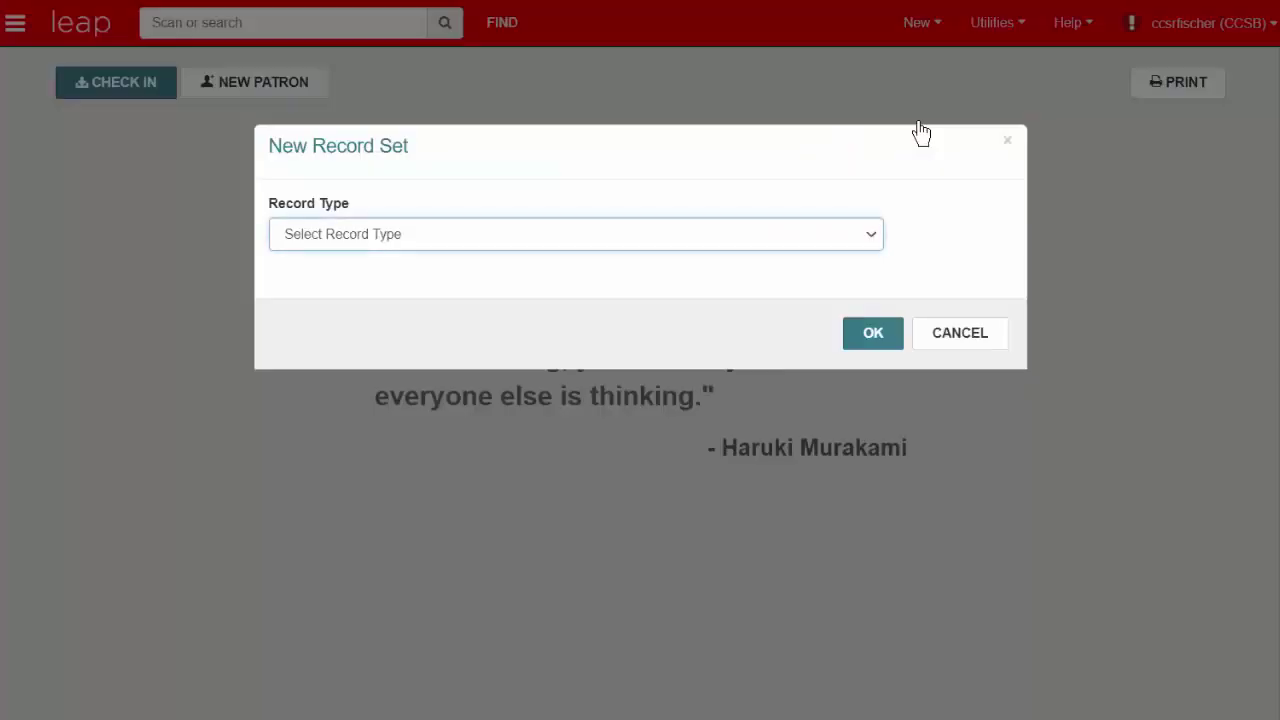
click(845, 240)
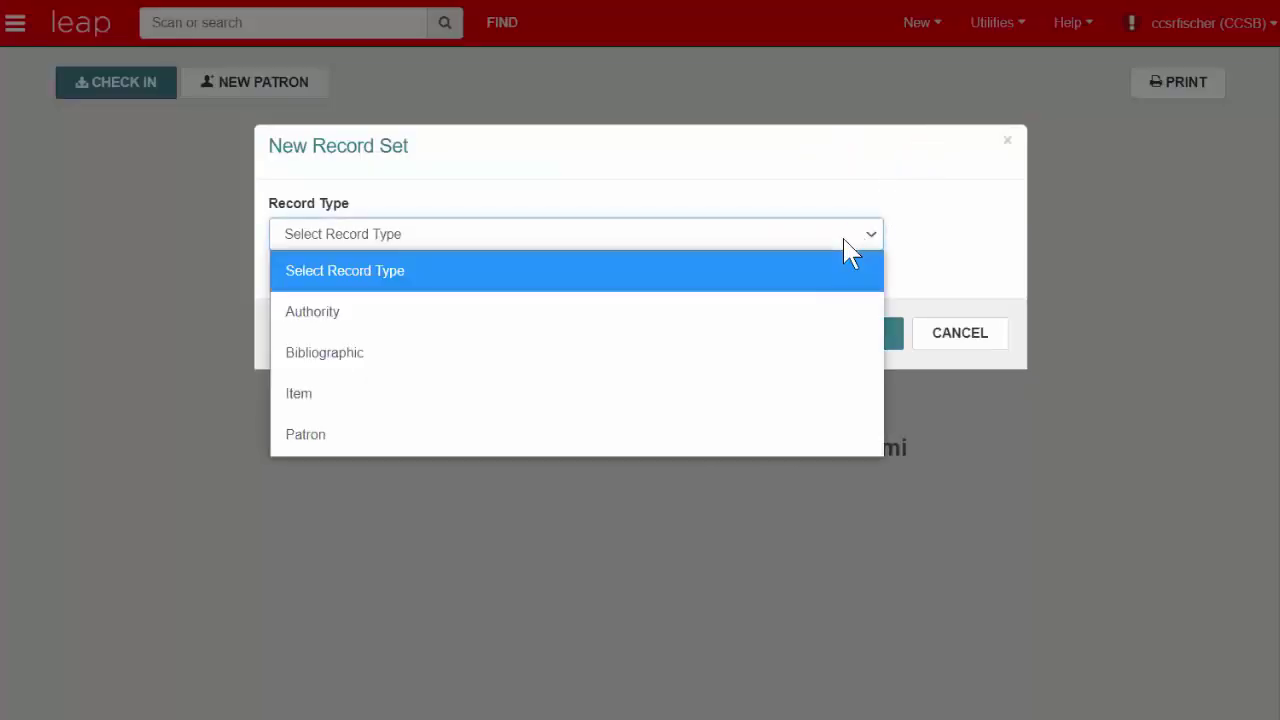
click(700, 394)
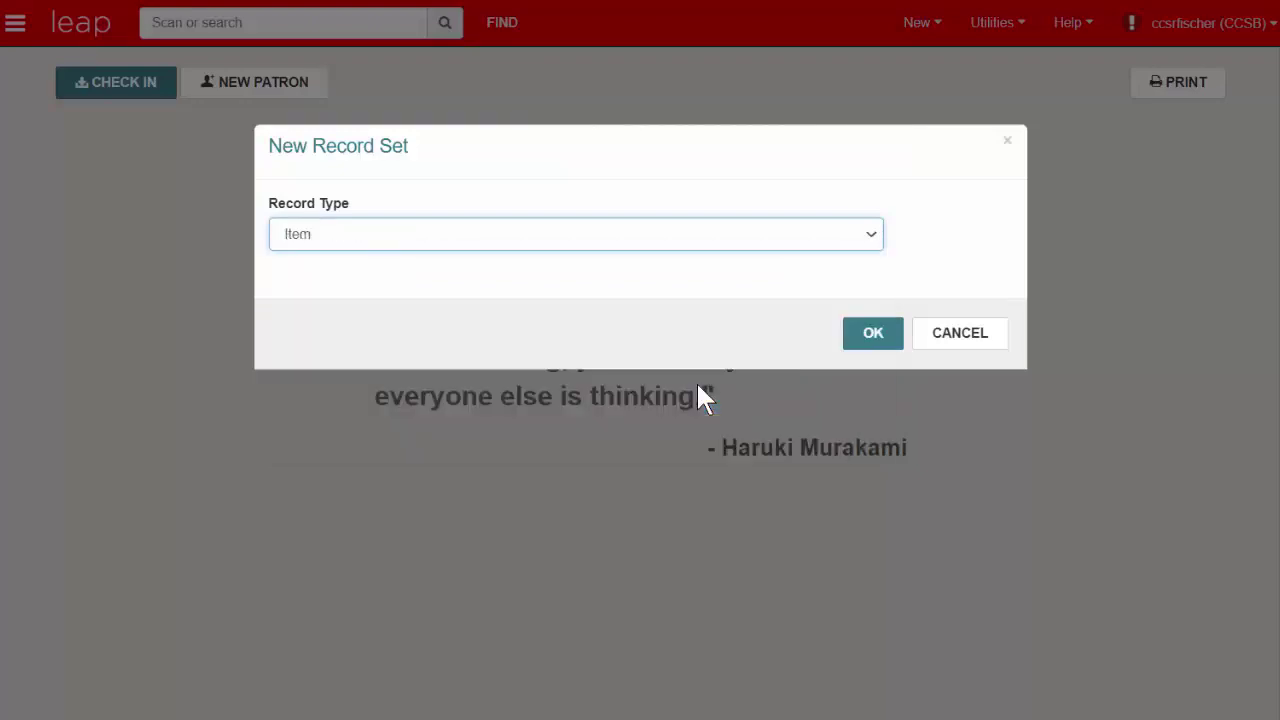
click(868, 343)
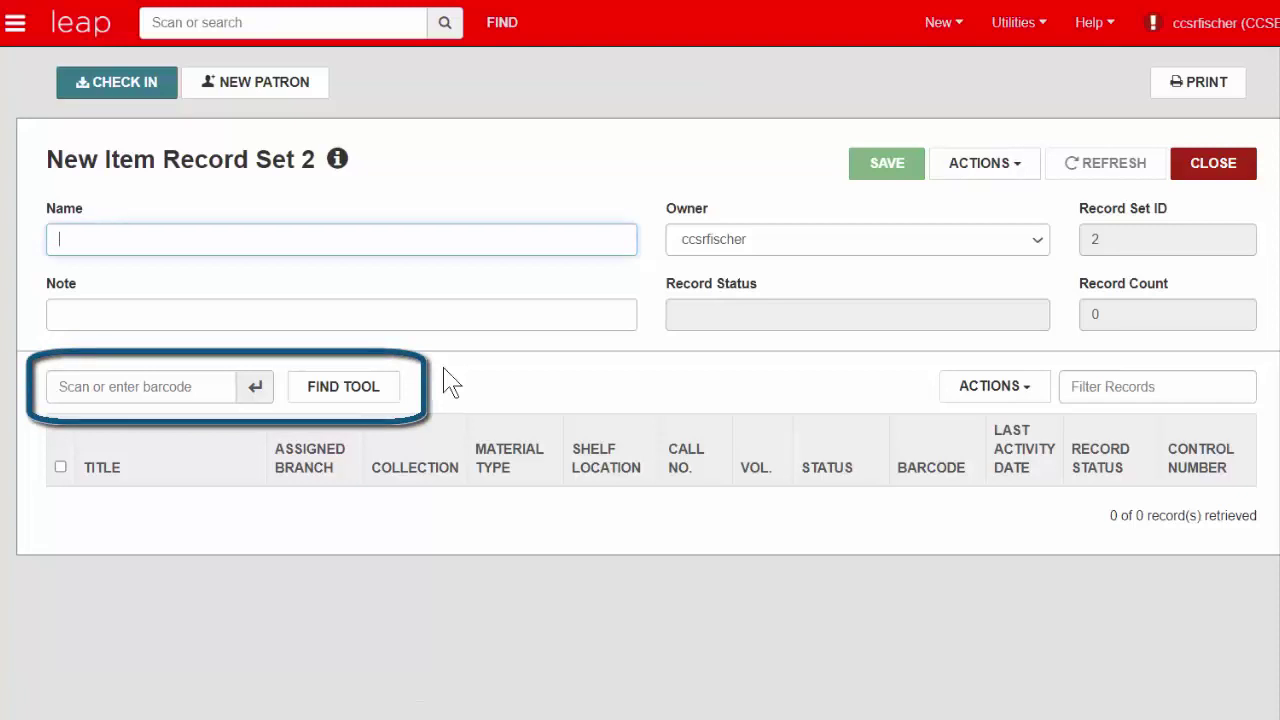
click(1045, 400)
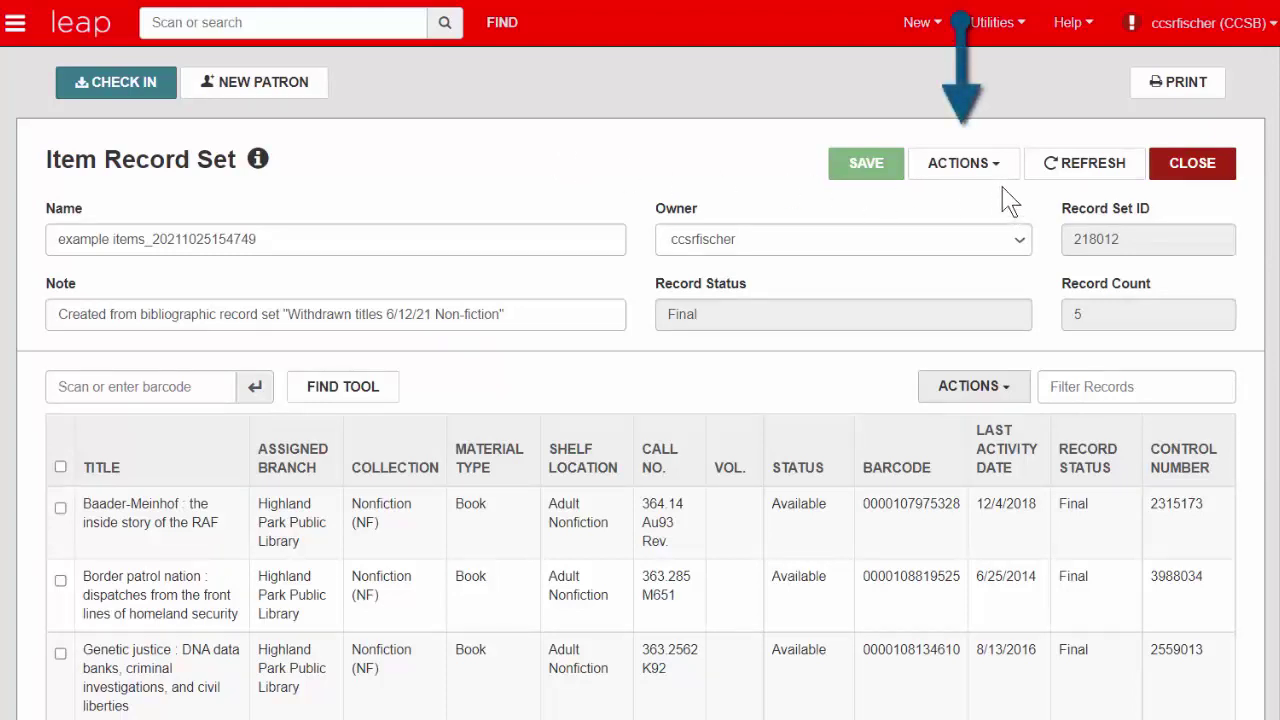
click(995, 163)
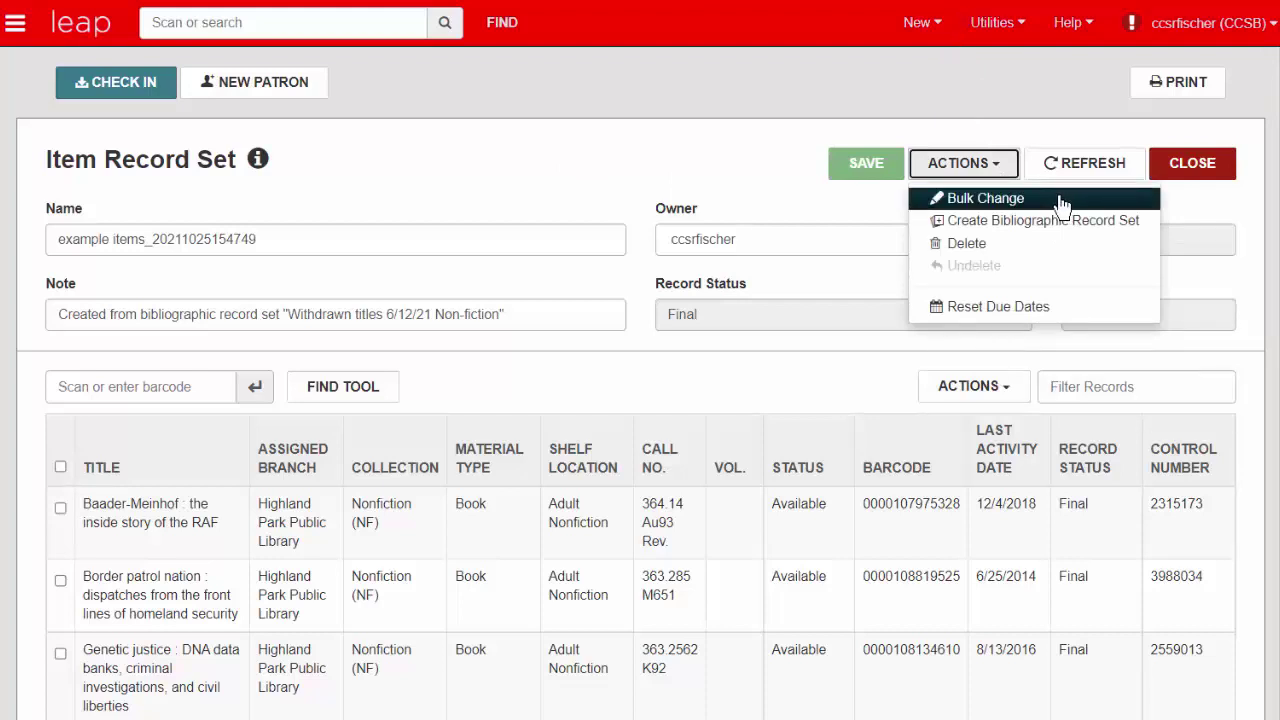
click(1060, 201)
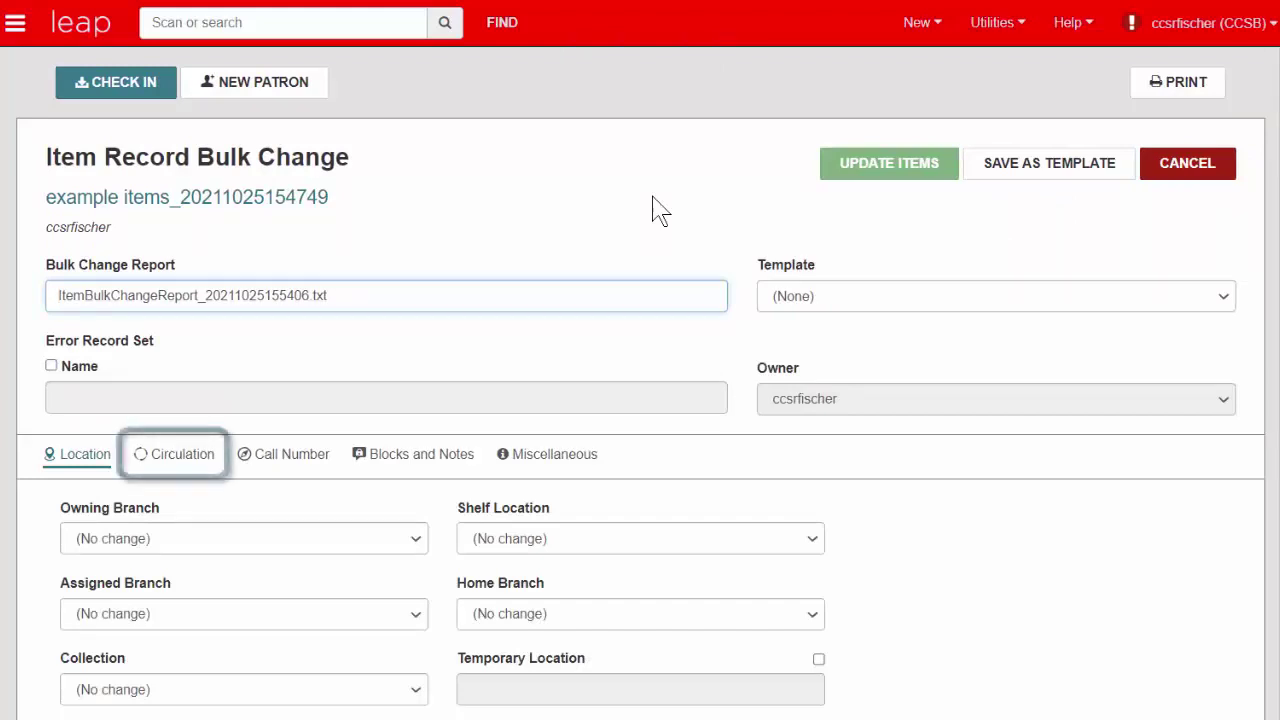
click(198, 476)
scroll(420, 306, down, 3)
click(419, 291)
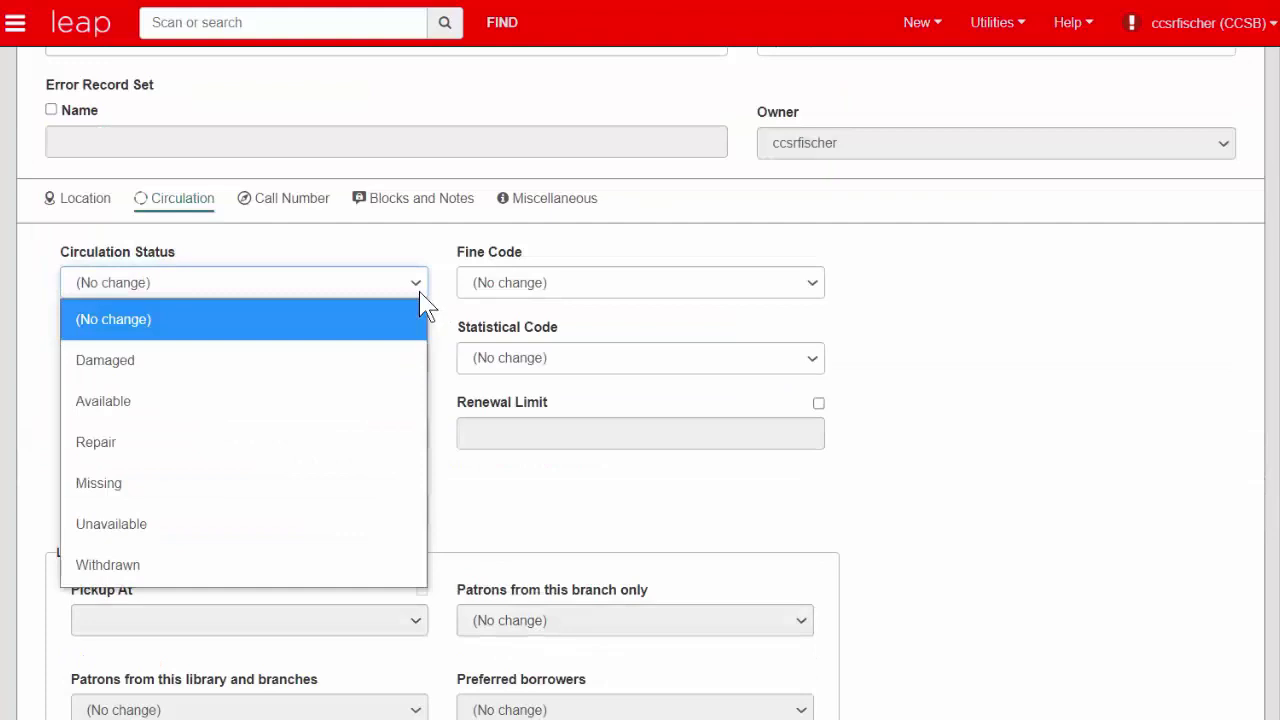
click(338, 565)
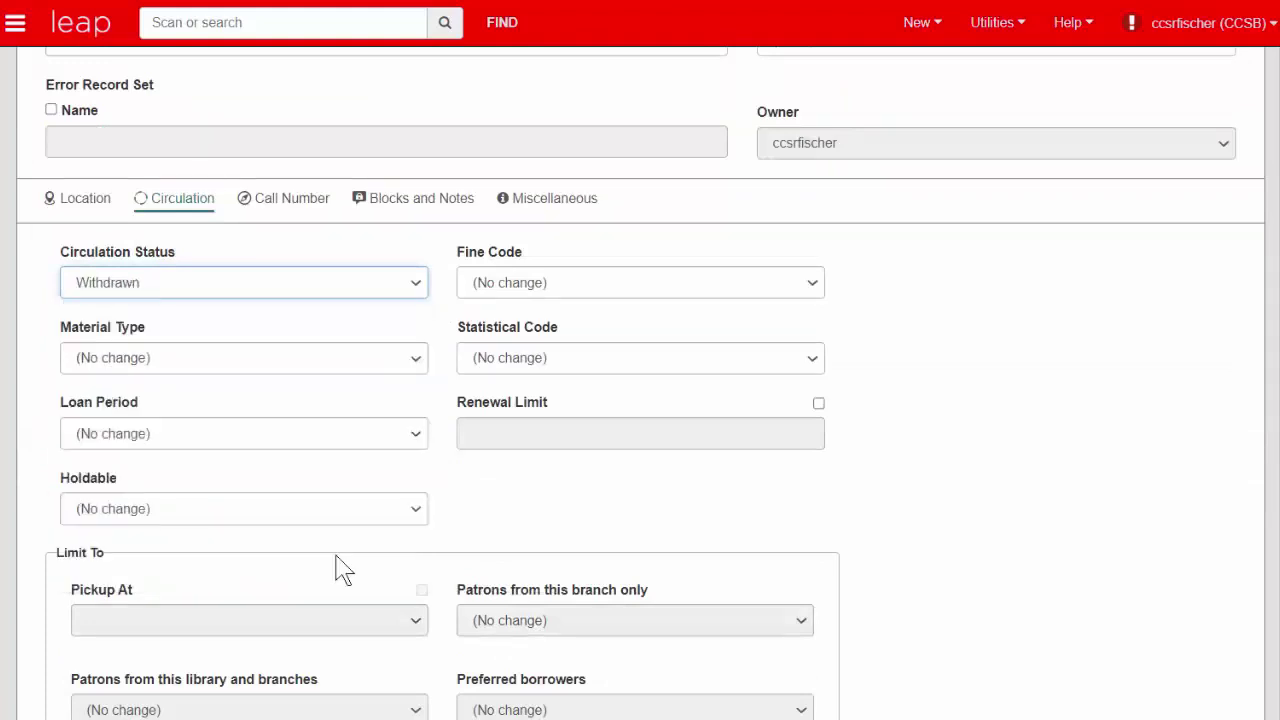
scroll(880, 490, up, 3)
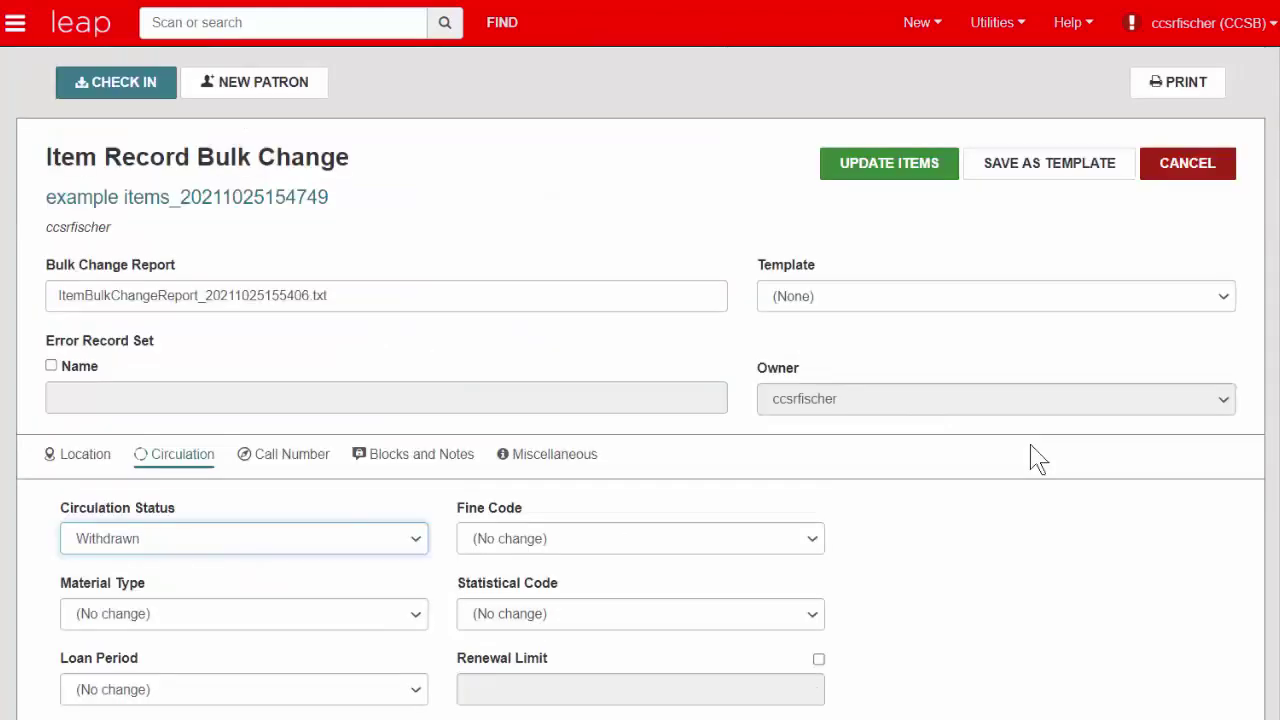
click(921, 175)
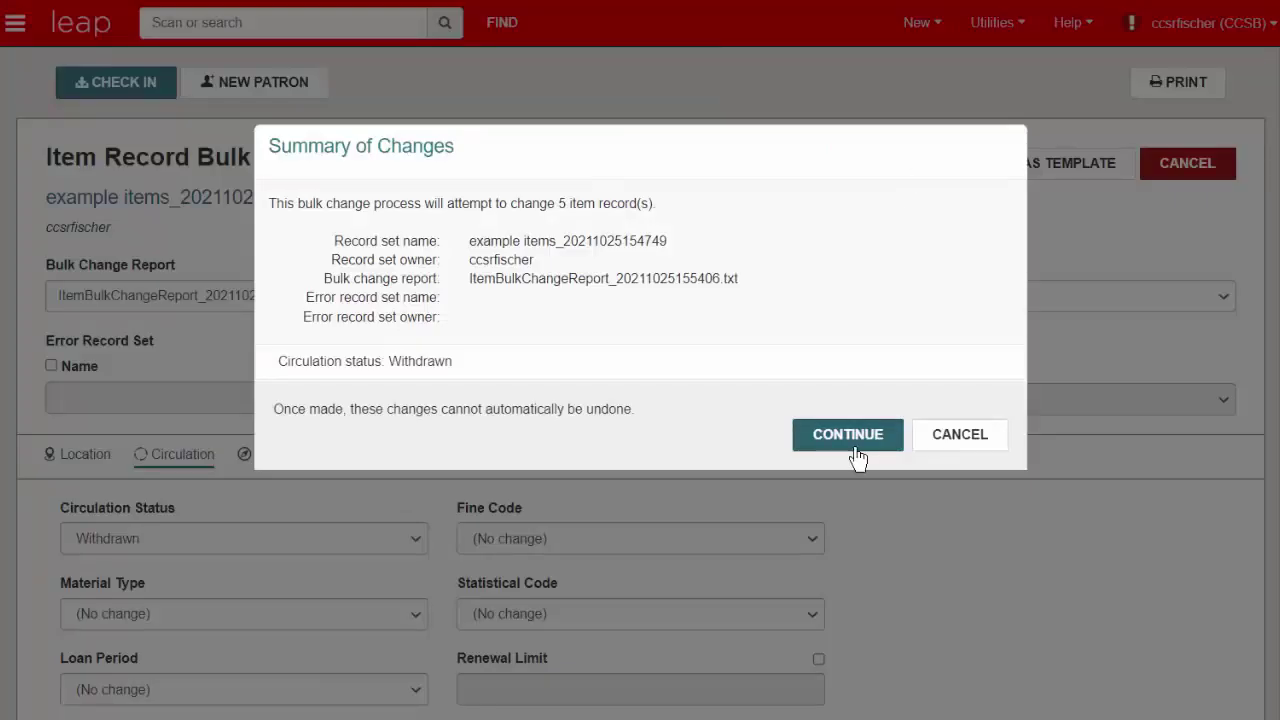
click(857, 455)
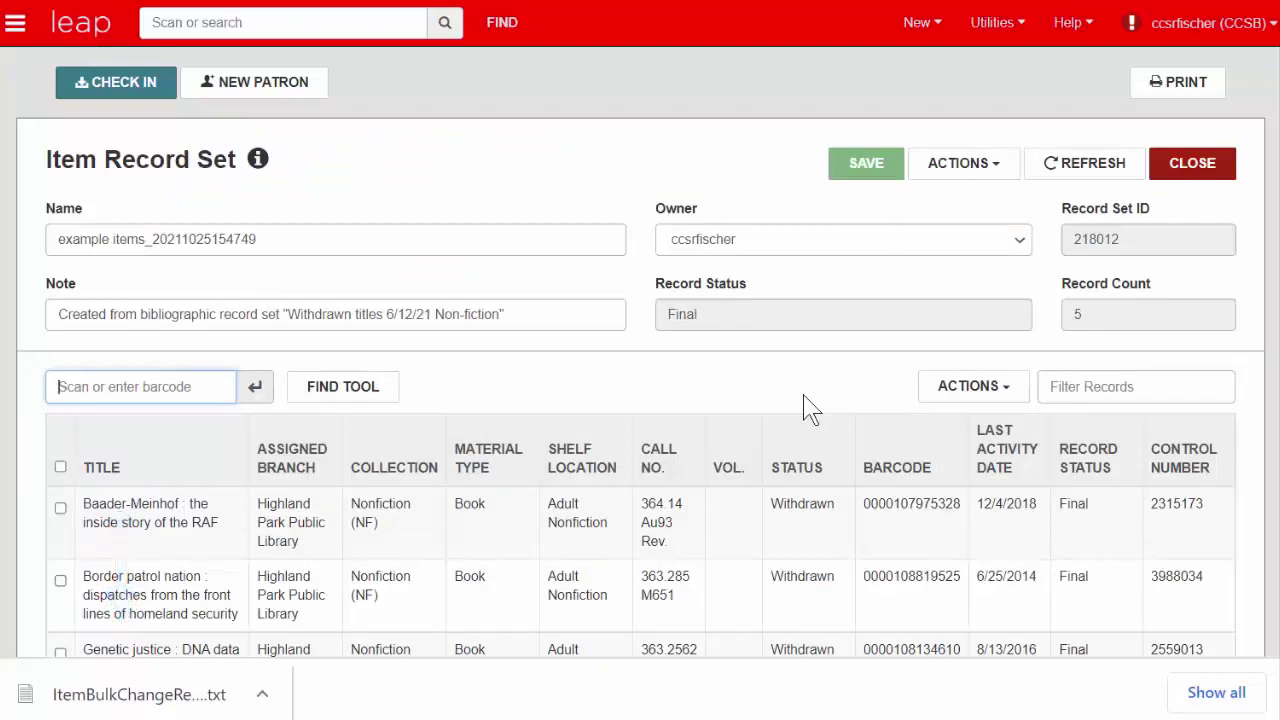
scroll(549, 388, down, 3)
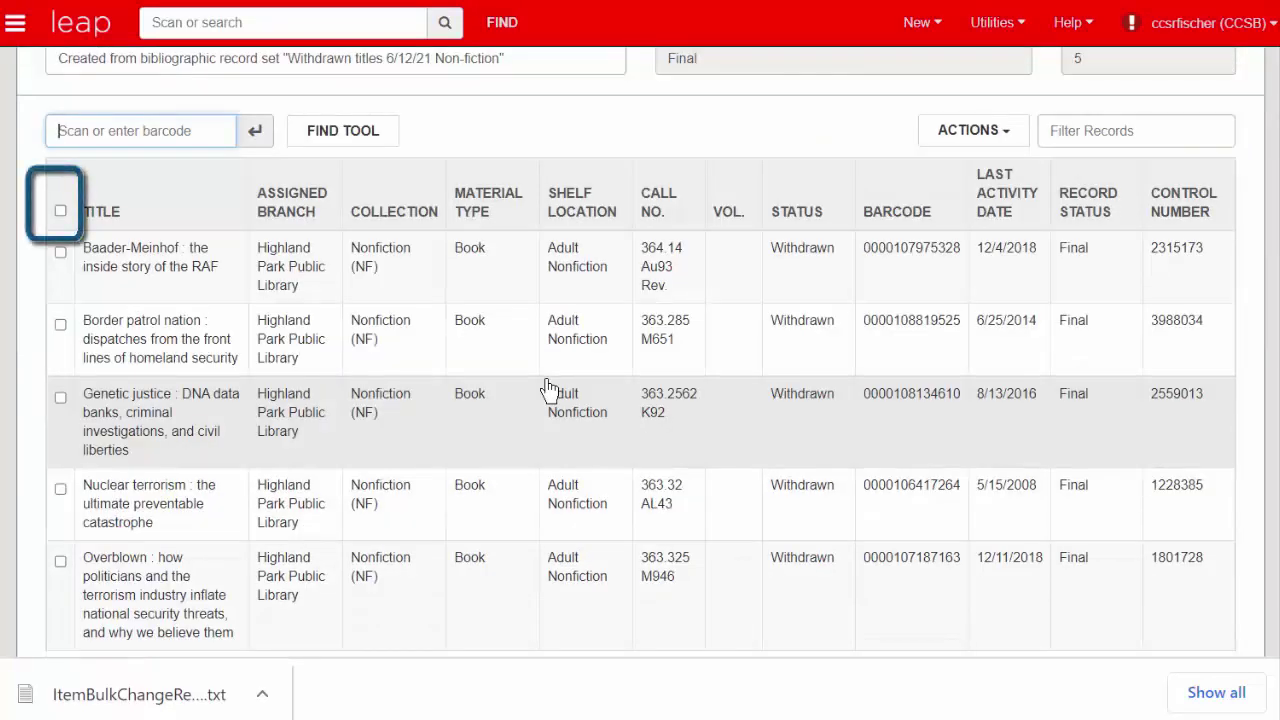
click(60, 212)
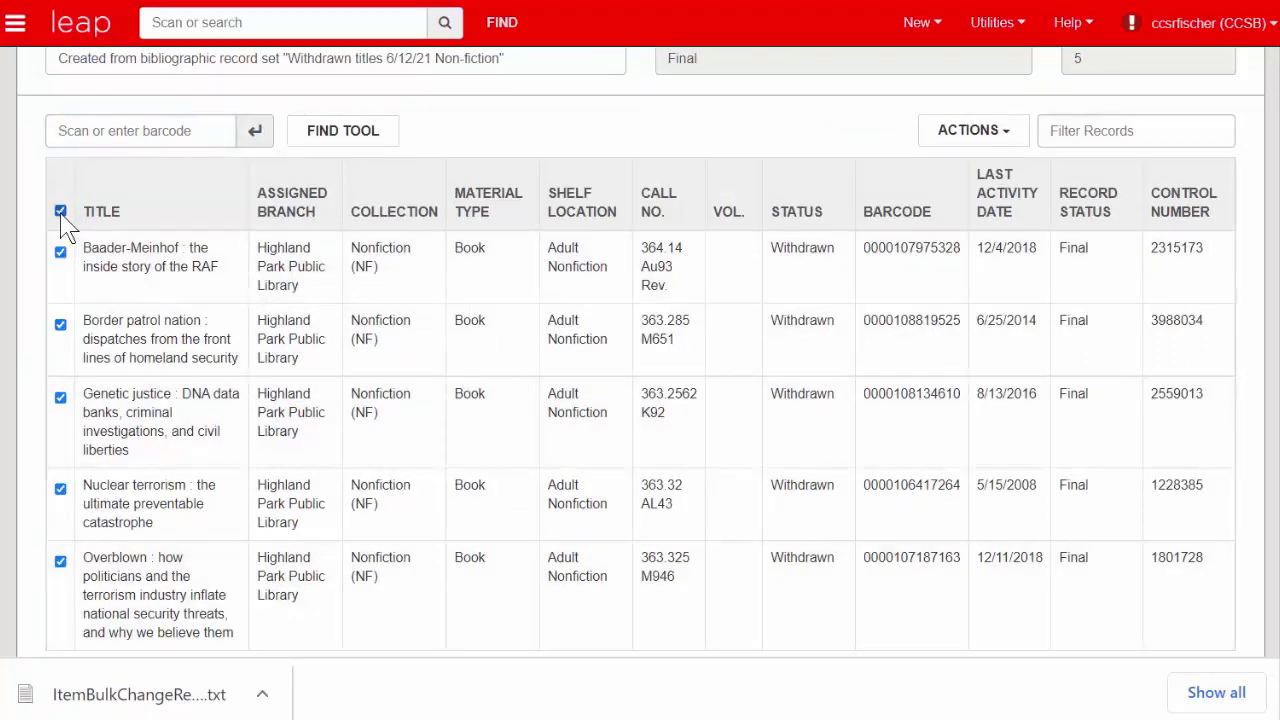
scroll(1030, 403, up, 3)
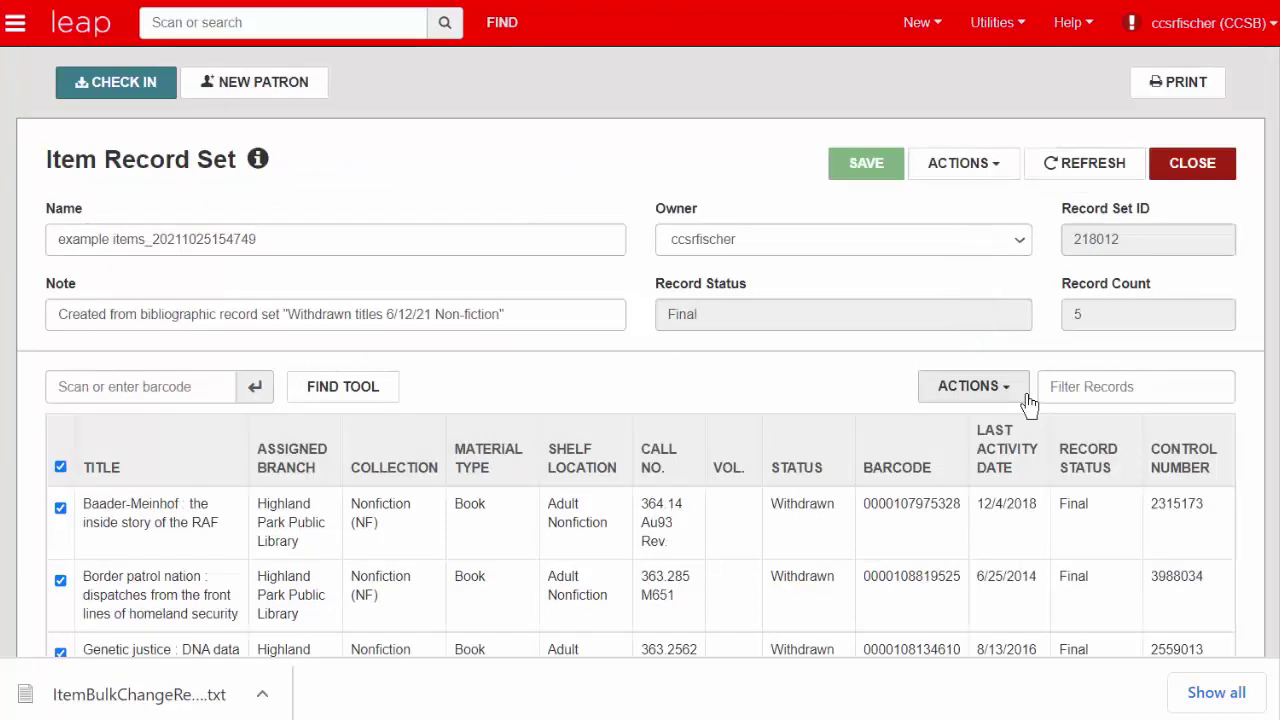
click(1027, 398)
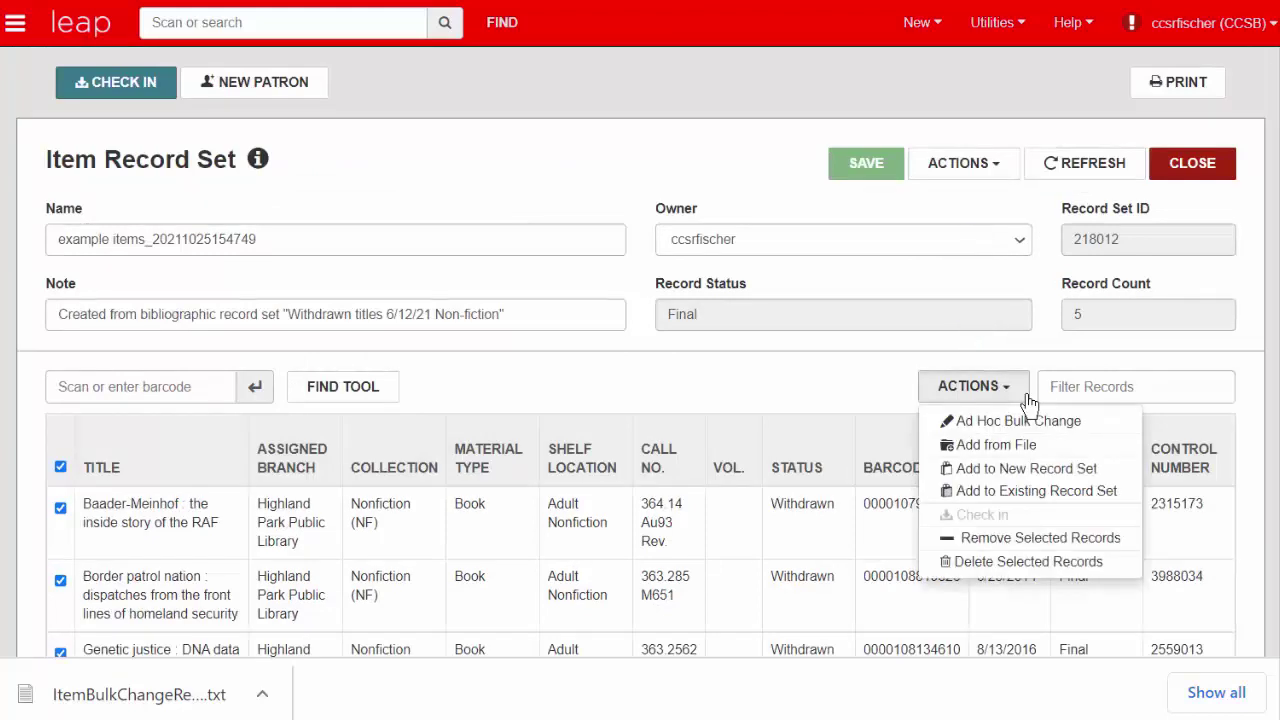
click(1120, 564)
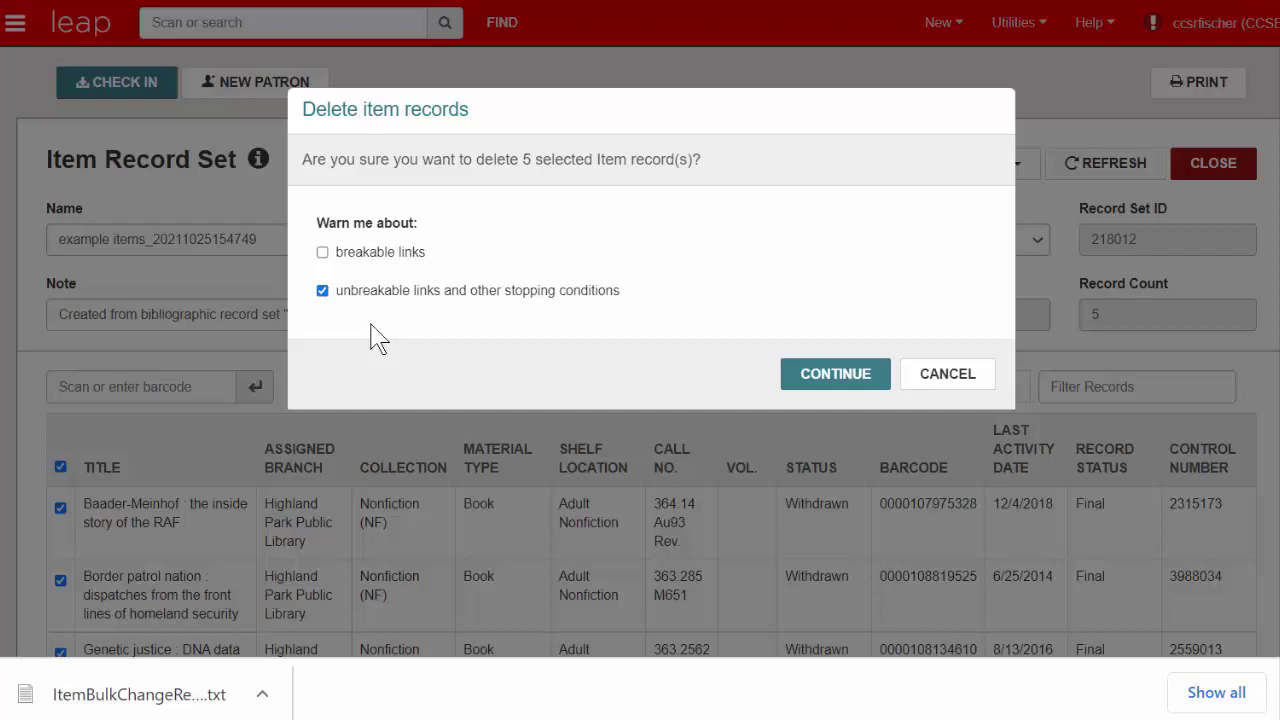
click(855, 387)
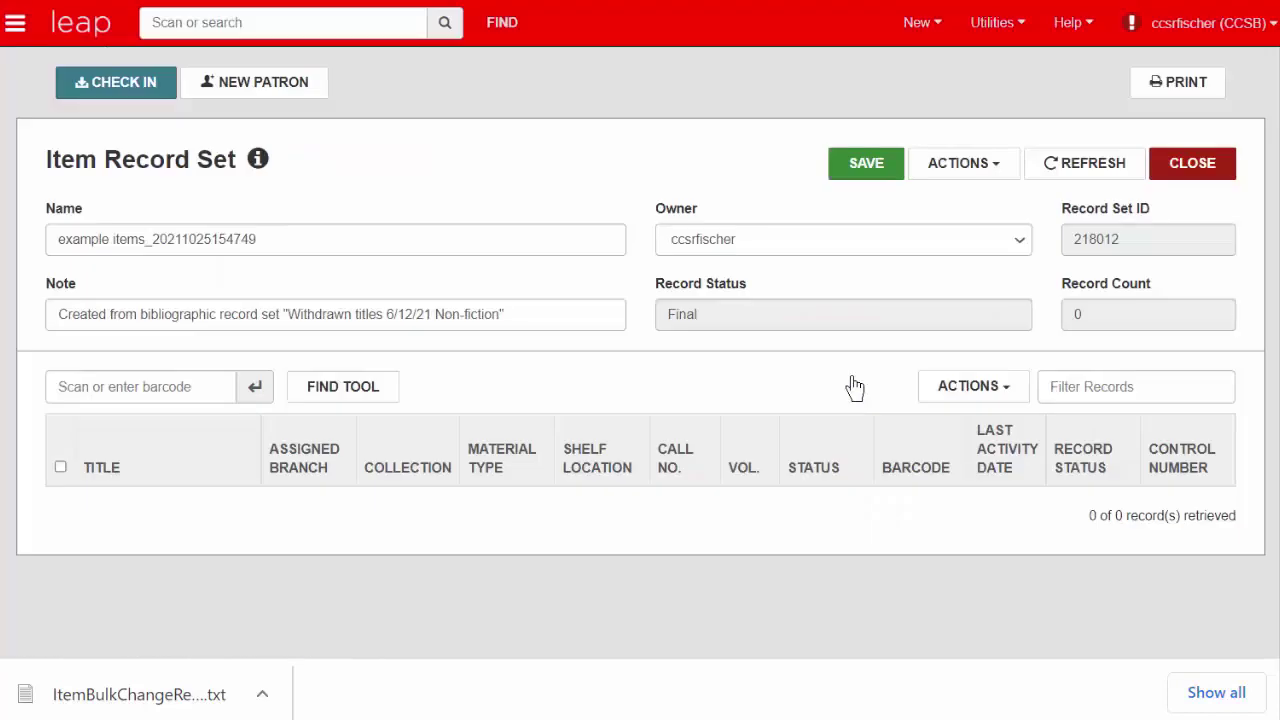